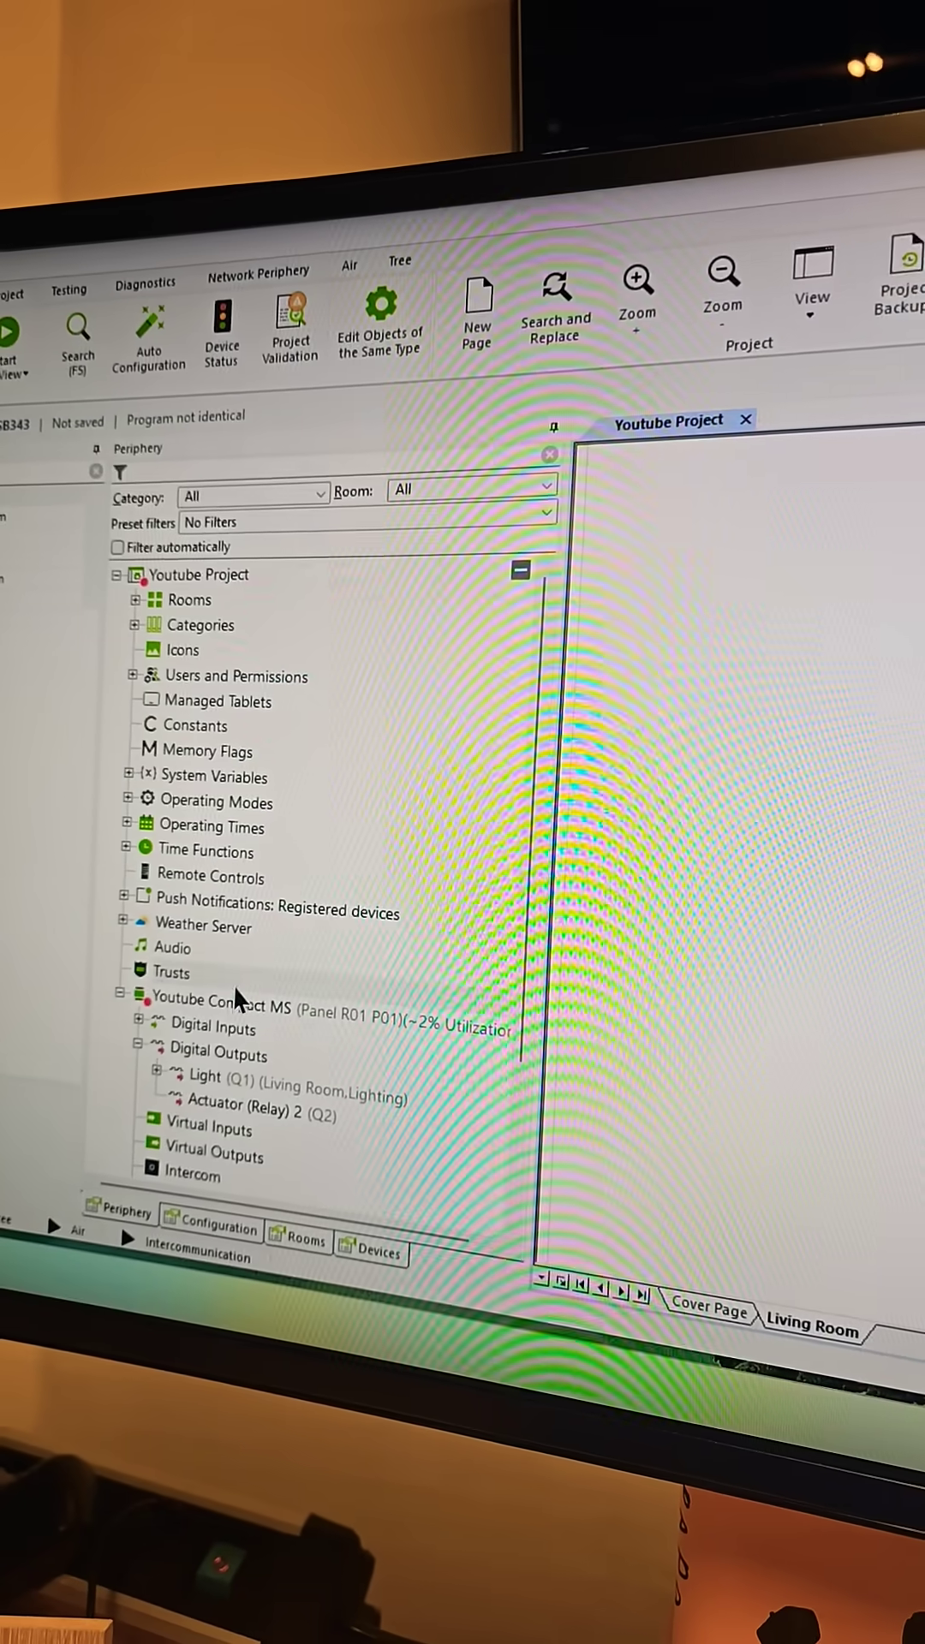
Step: Check the Ceiling Lamp switch block on the Youtube Compact MS controller page
click(226, 1016)
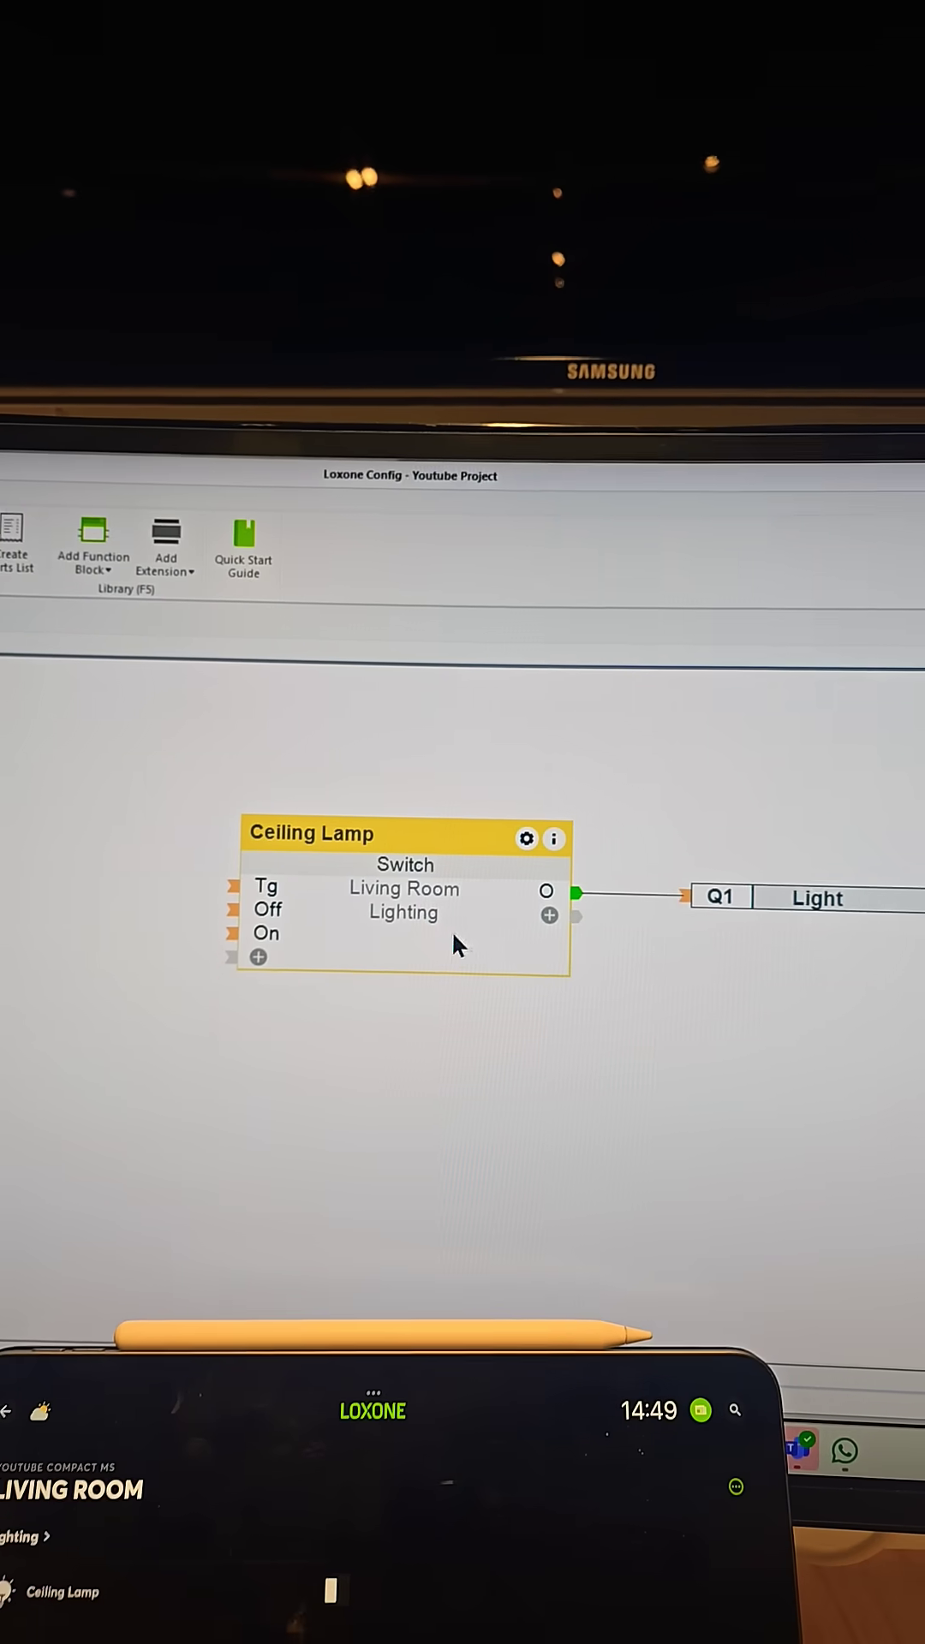
click(438, 930)
click(345, 1061)
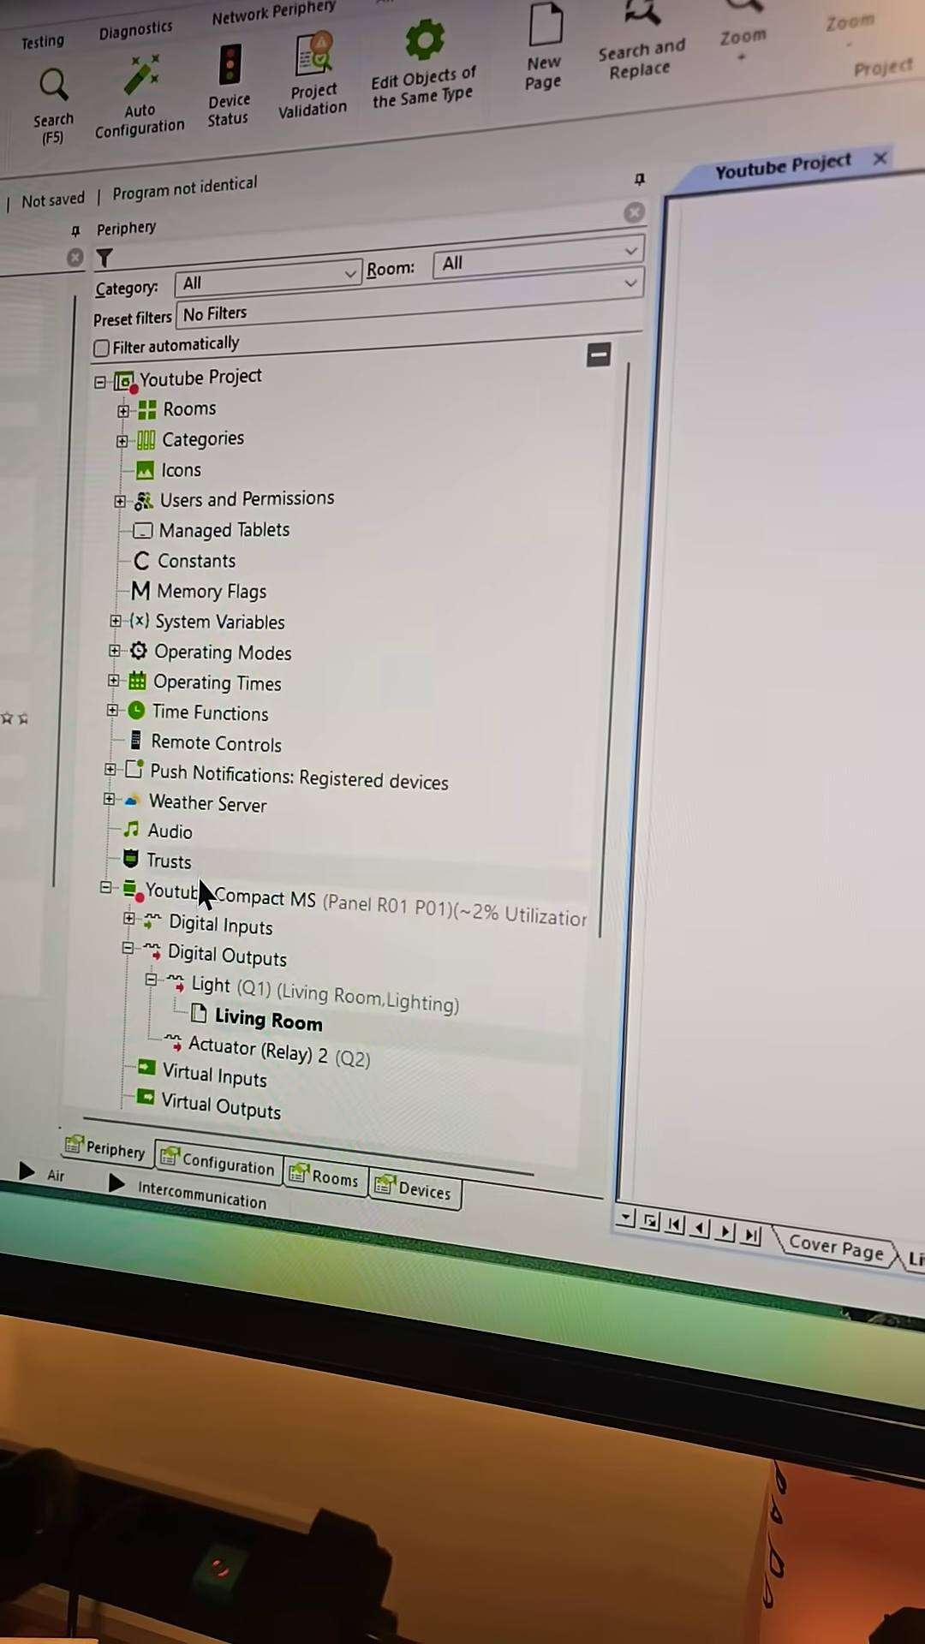
double_click(185, 928)
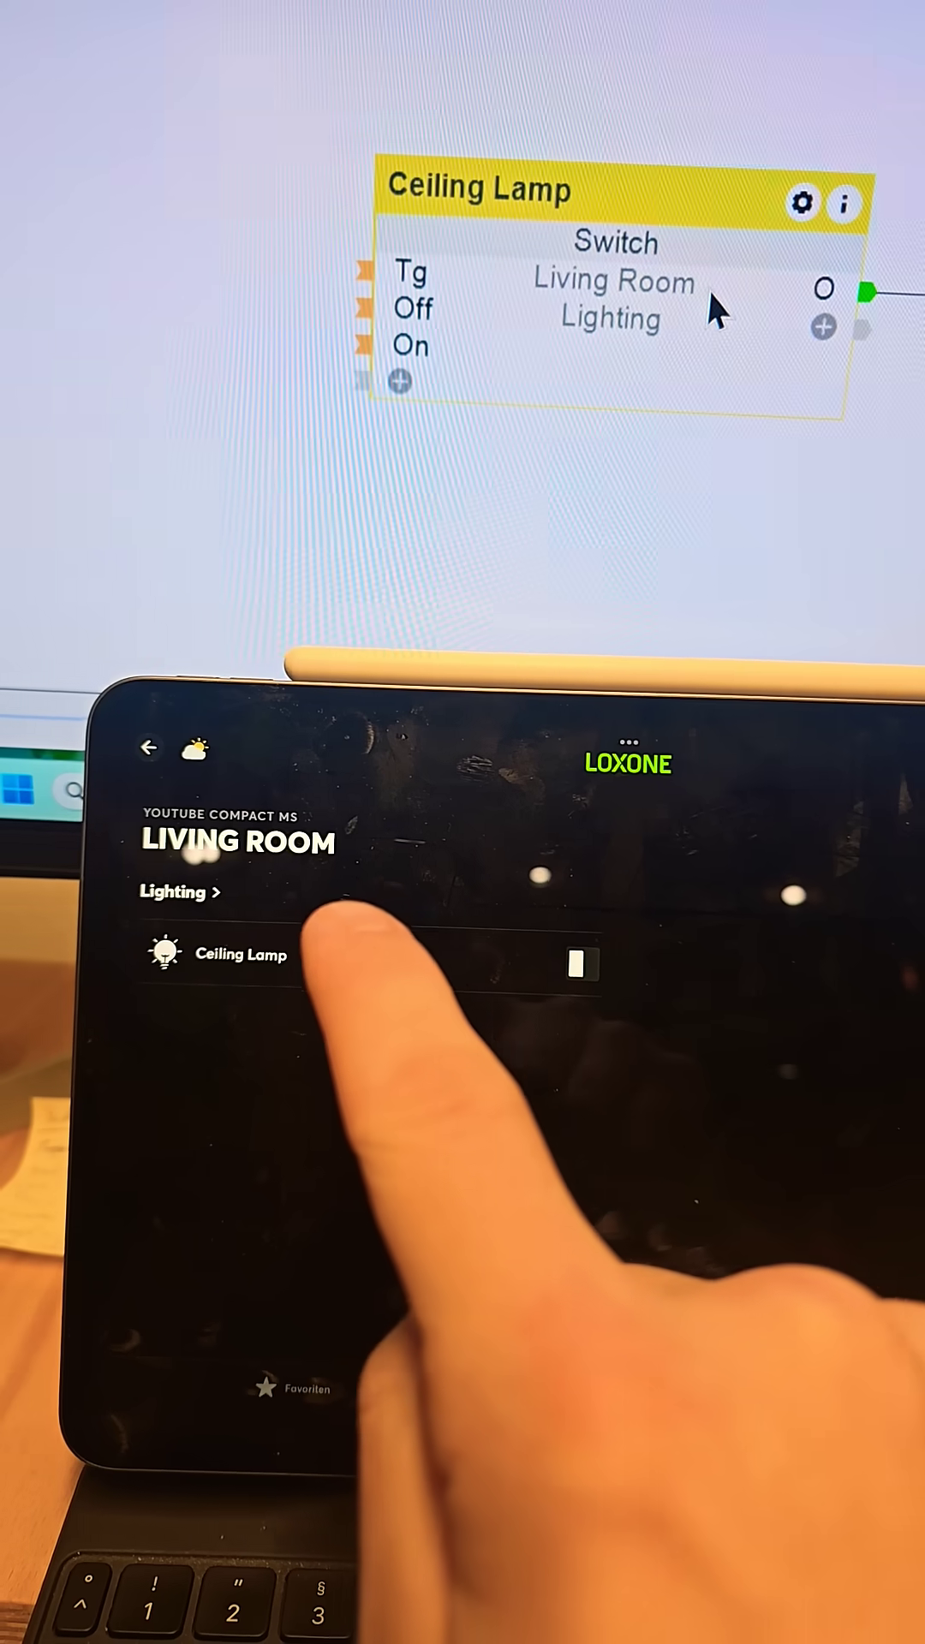
Step: Switch the Living Room Ceiling Lamp from its controls in the Loxone app
click(257, 962)
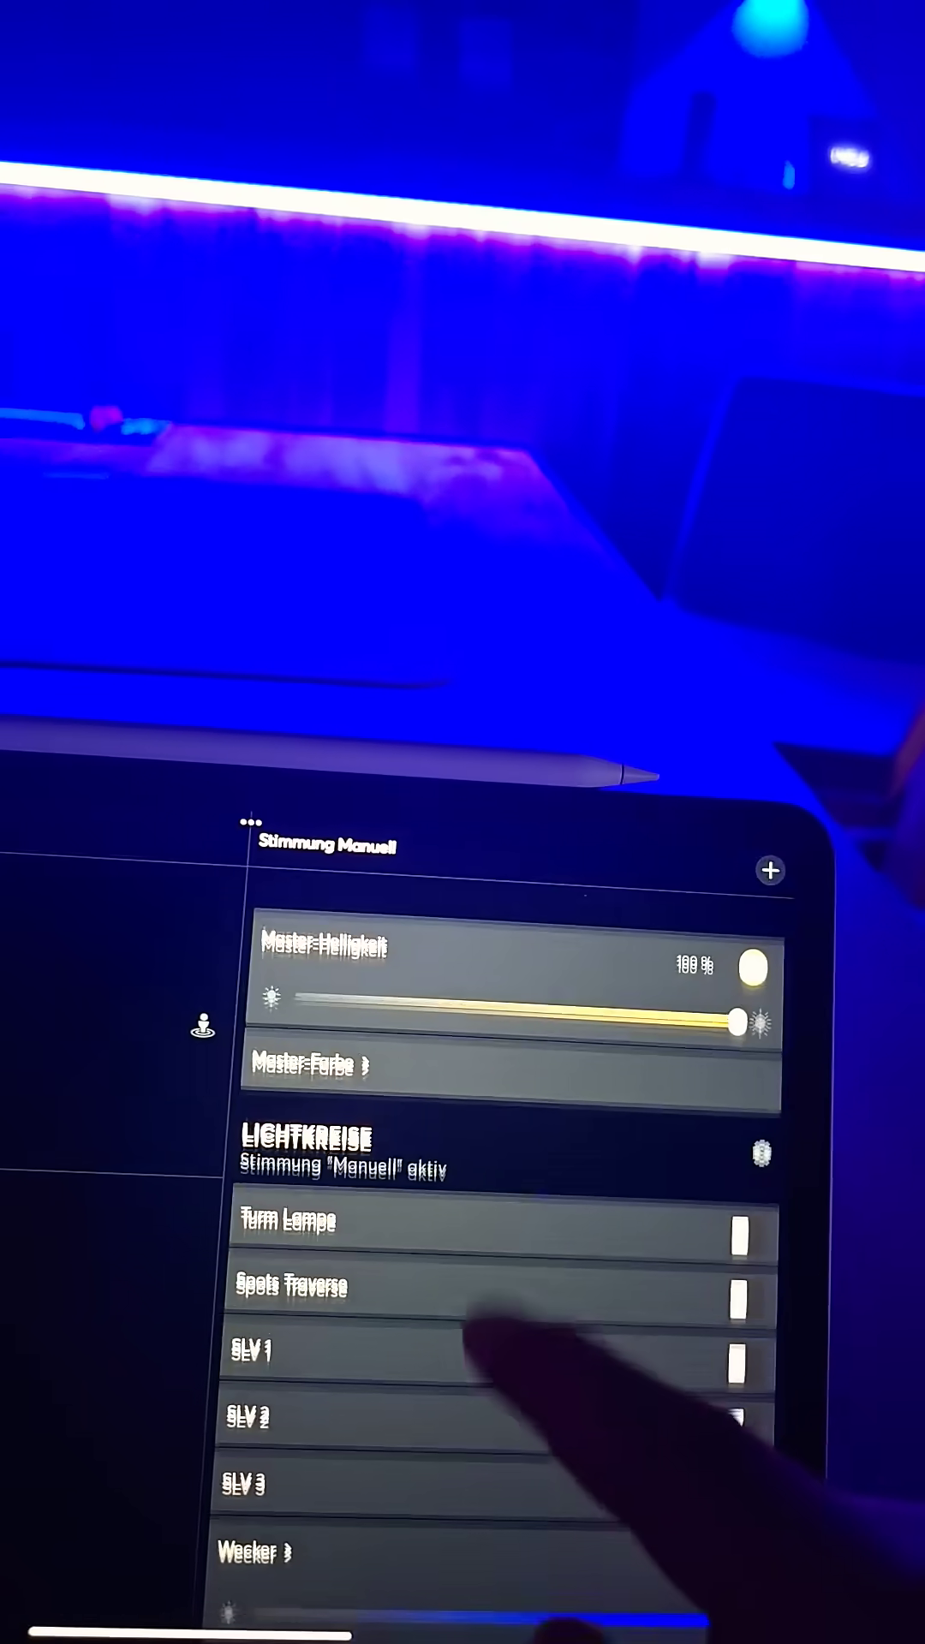
Step: Drag on the Master-Farbe colour wheel until the Office LEDs turn green
click(514, 1056)
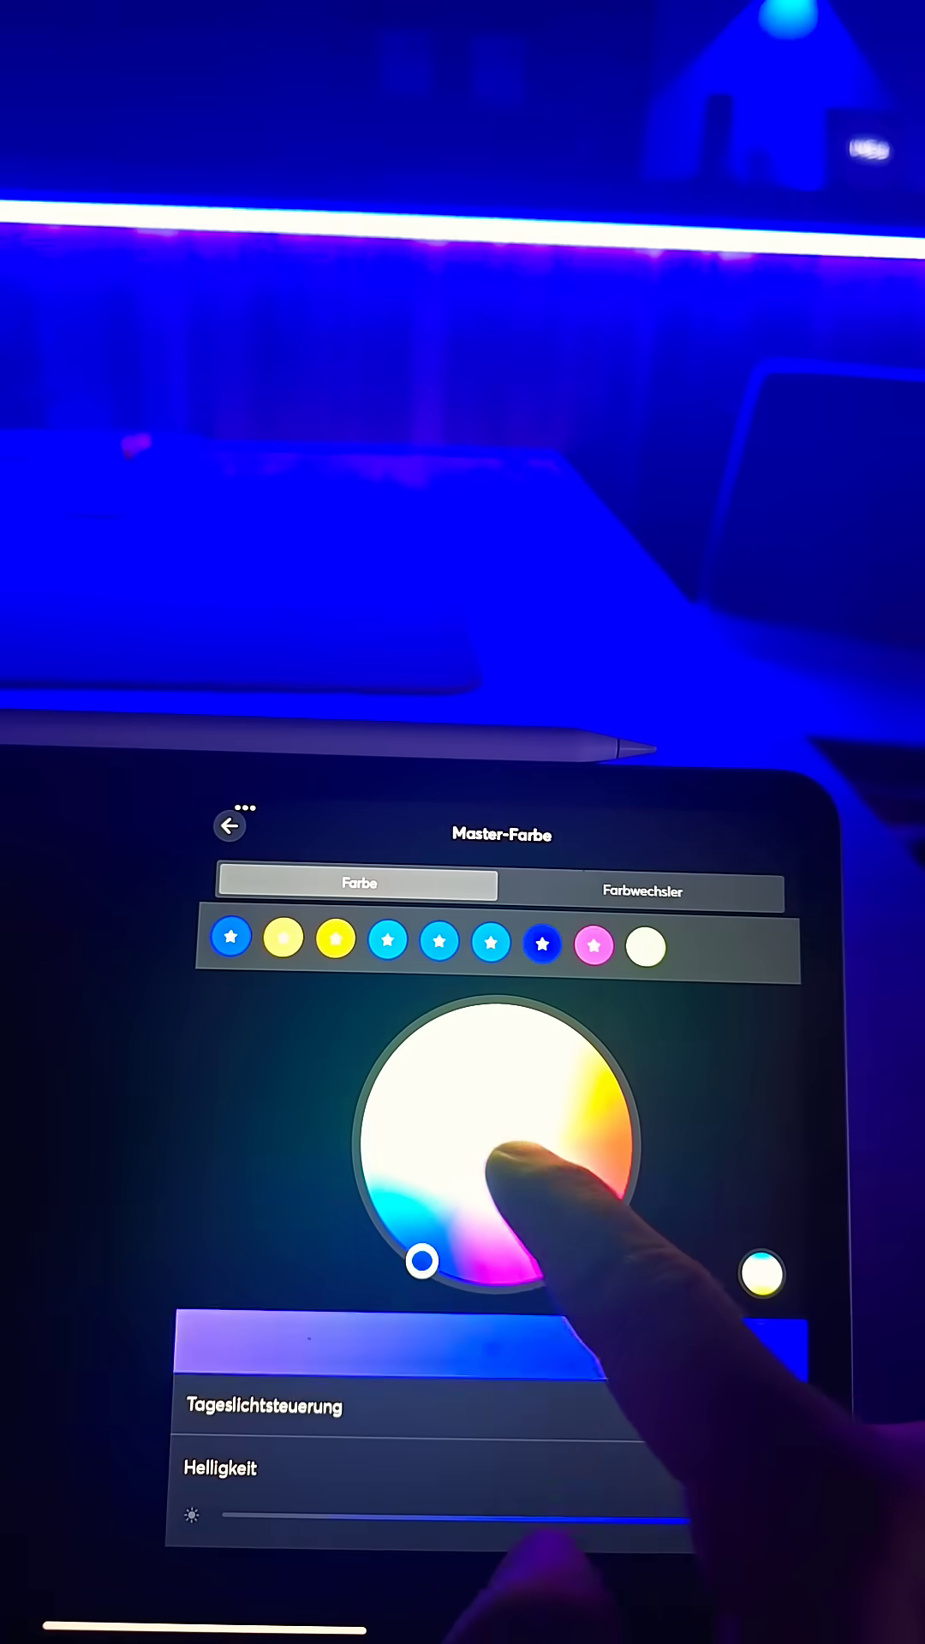
mouse_move(521, 1175)
mouse_down()
mouse_move(629, 1407)
mouse_move(552, 1374)
mouse_up()
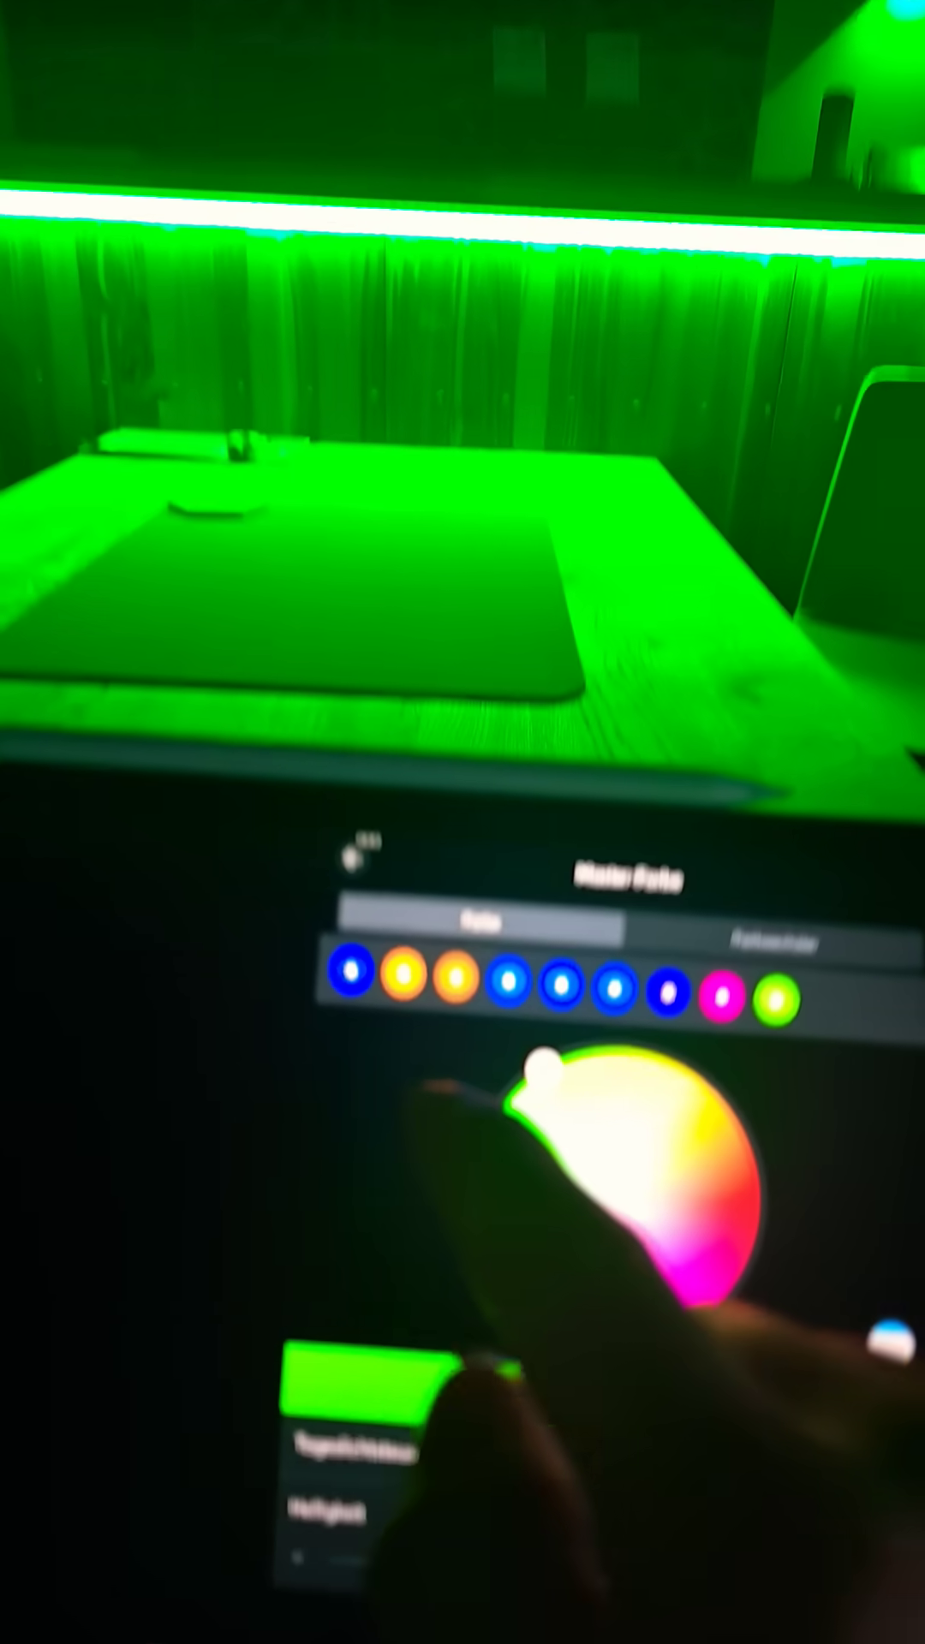